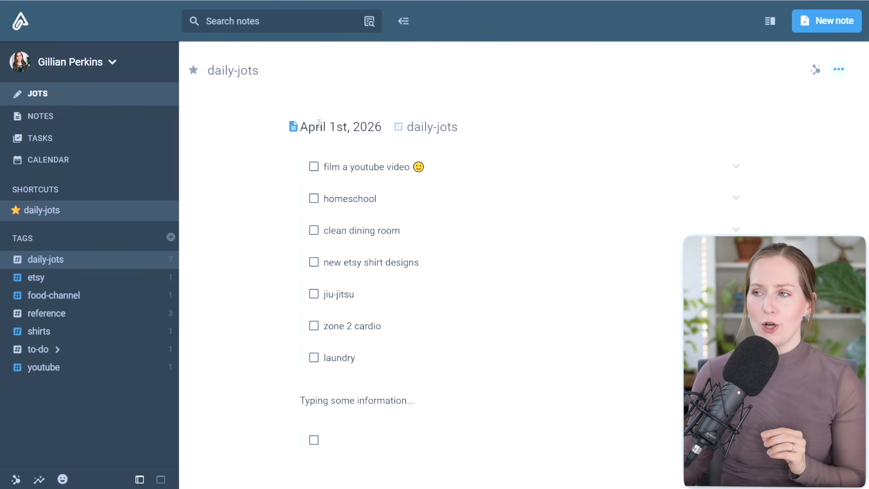
Step: Look through the earlier daily-jots entries and the list of all open tasks
scroll(336, 239, "down", 8)
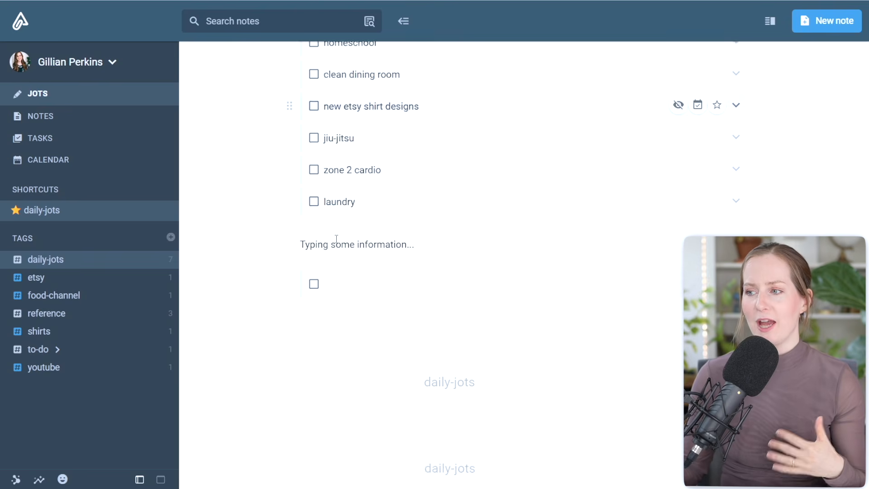
scroll(337, 239, "down", 8)
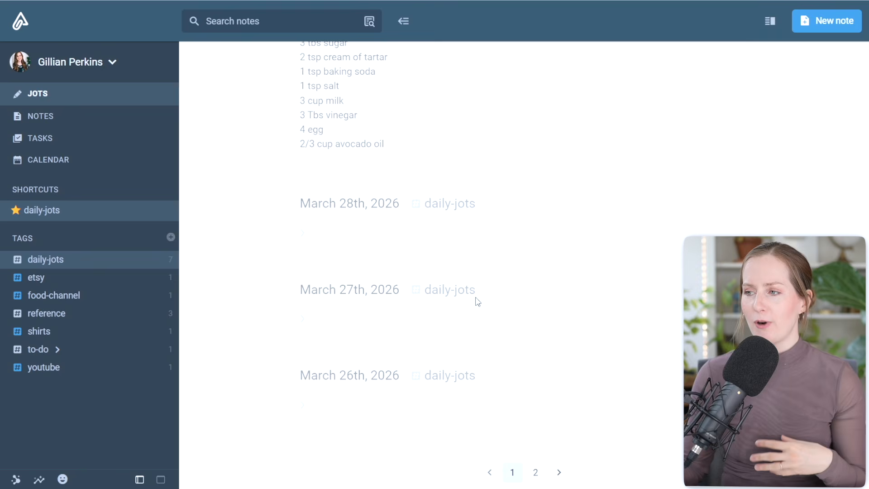
scroll(516, 341, "up", 15)
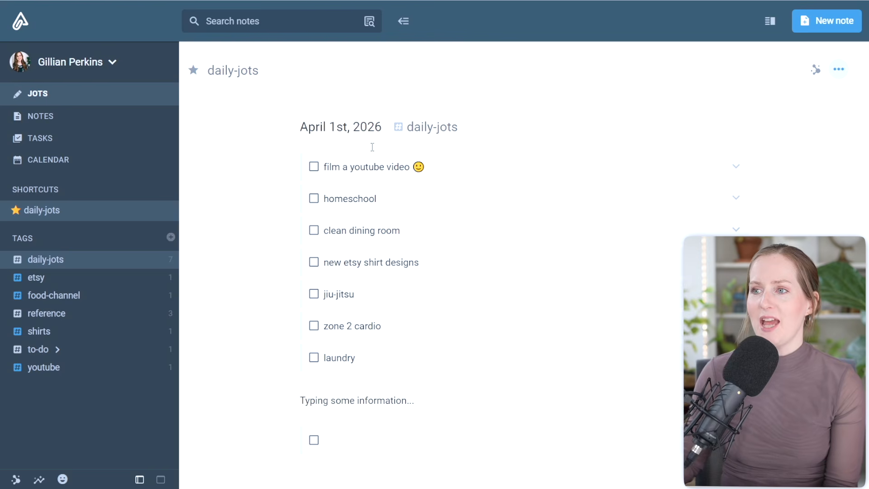
left_click(38, 138)
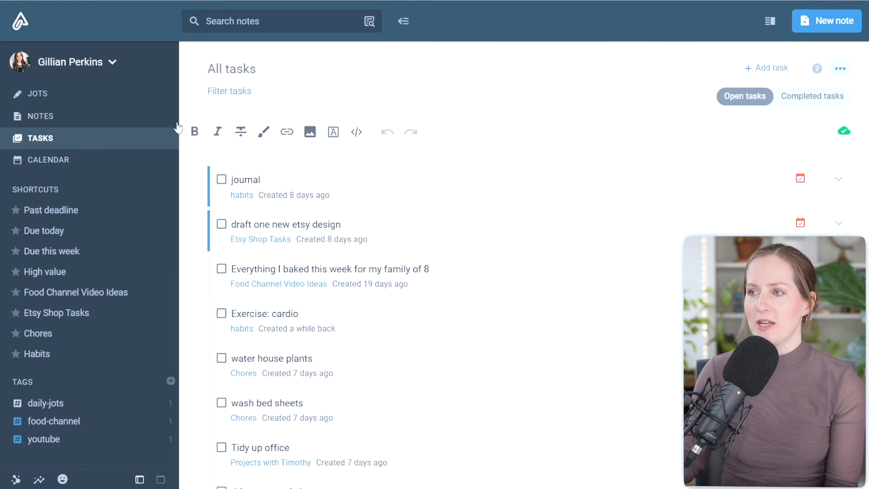
Step: Move yesterday's open tasks into the April 7th daily jot and add a "Tidy sewing table" task below the existing ones
left_click(41, 100)
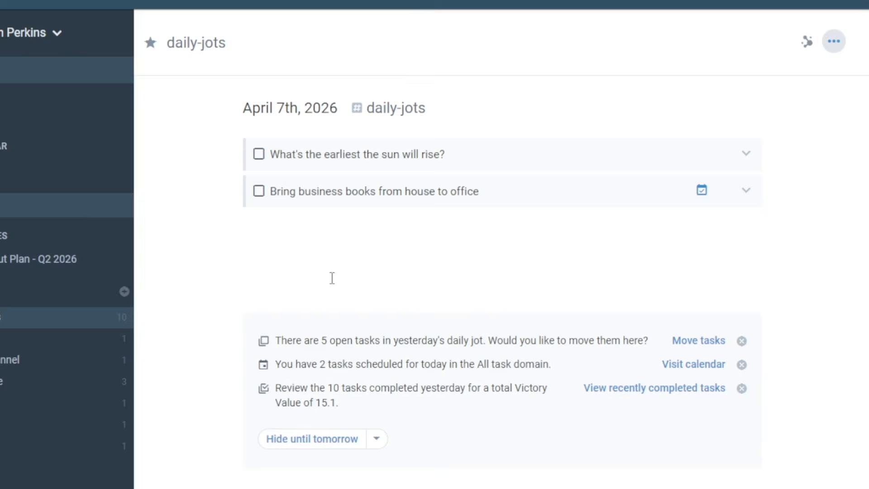
left_click(687, 343)
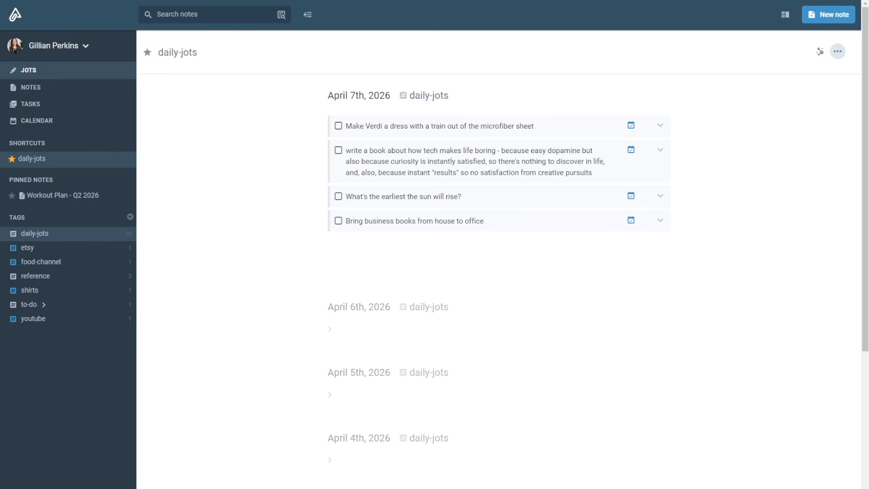
left_click(506, 223)
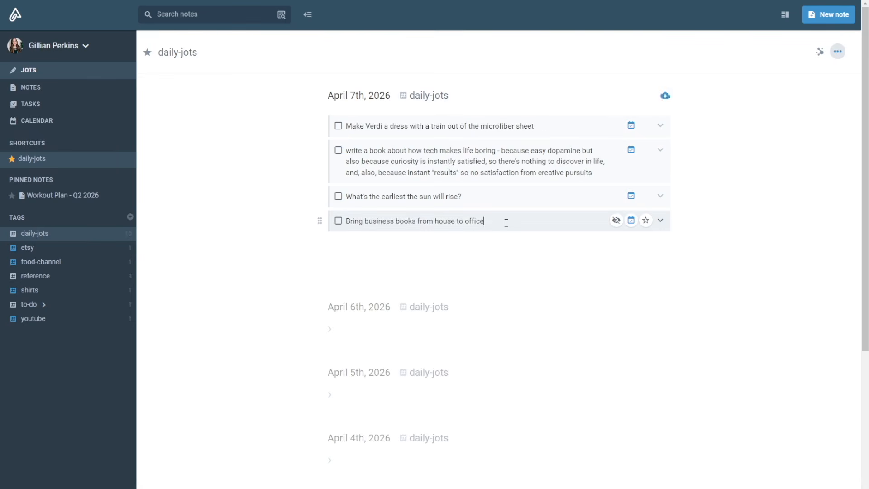
key("Return")
type("Tidy sewing")
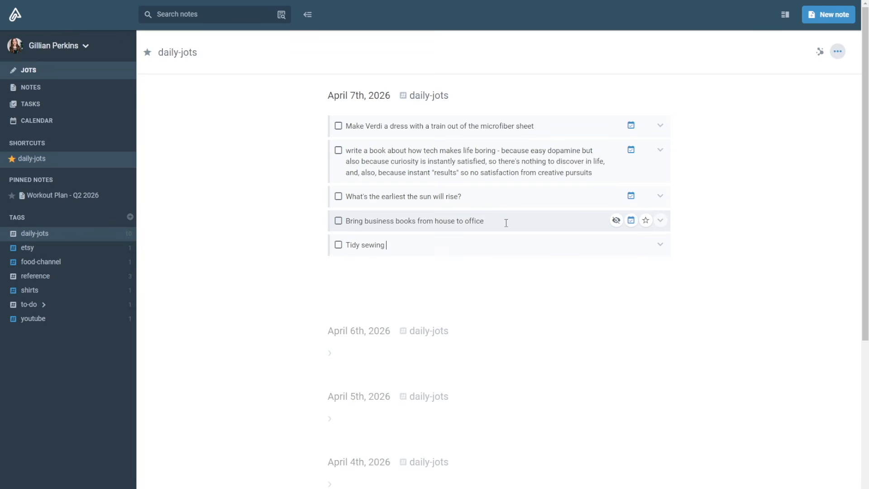
type(" table")
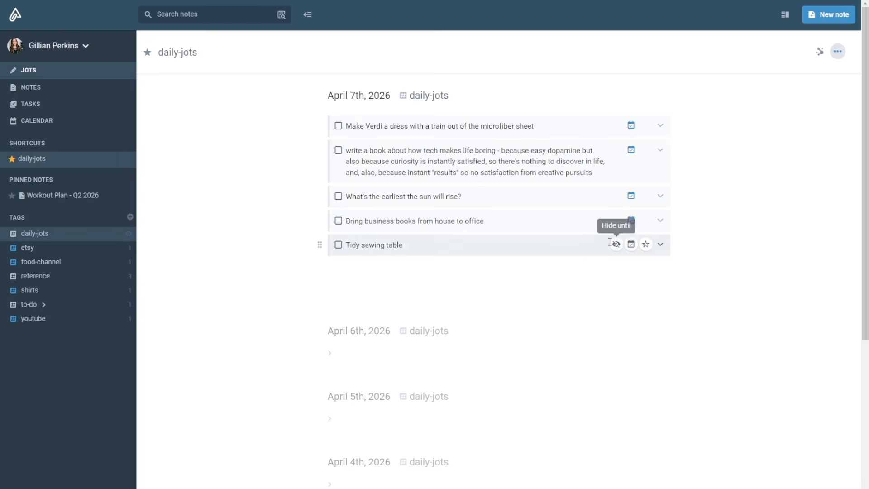
Step: Reschedule the dress-making task for this weekend (Sat, Apr 11) and move its calendar block to start at 3 PM
left_click(631, 126)
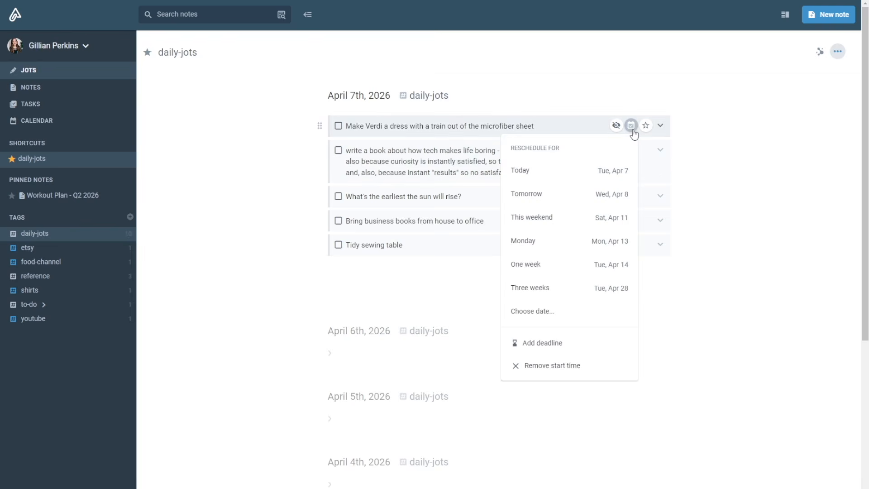
left_click(592, 221)
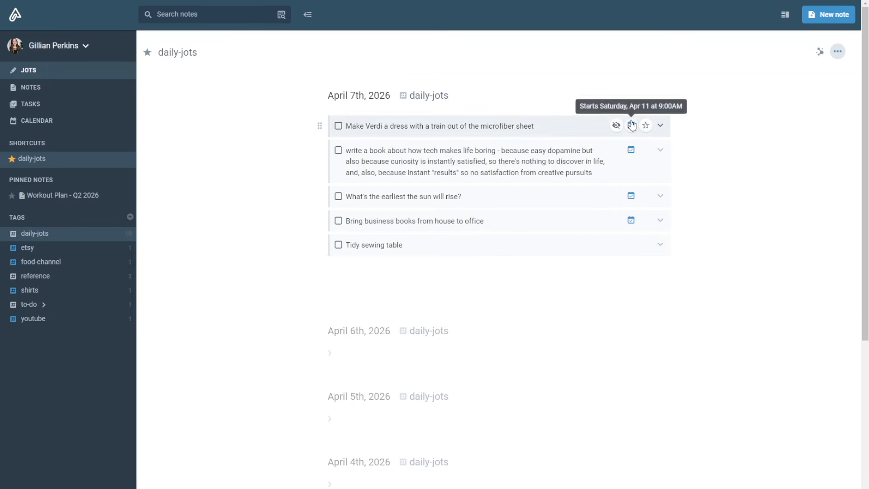
left_click(69, 125)
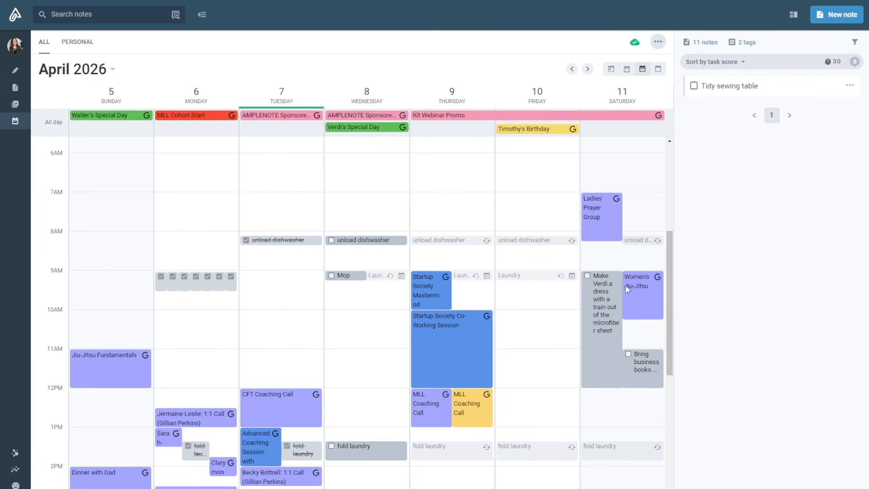
scroll(598, 347, "down", 2)
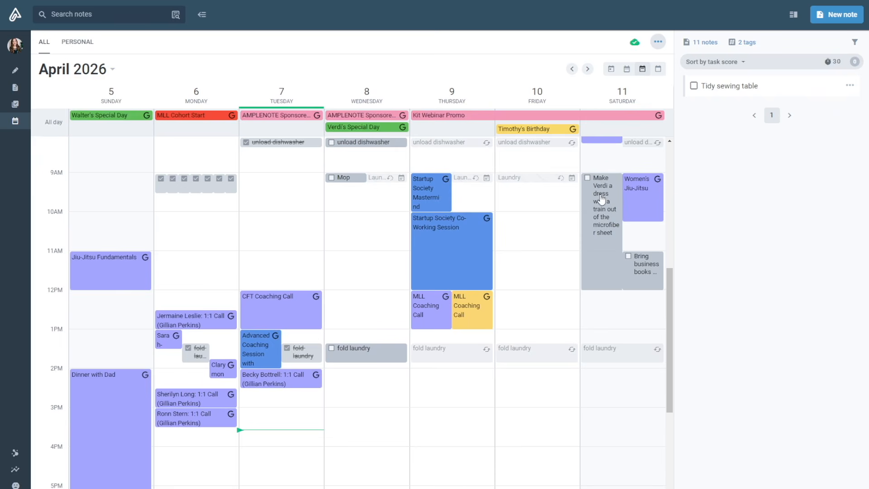
left_click_drag(602, 201, 635, 456)
scroll(648, 351, "down", 2)
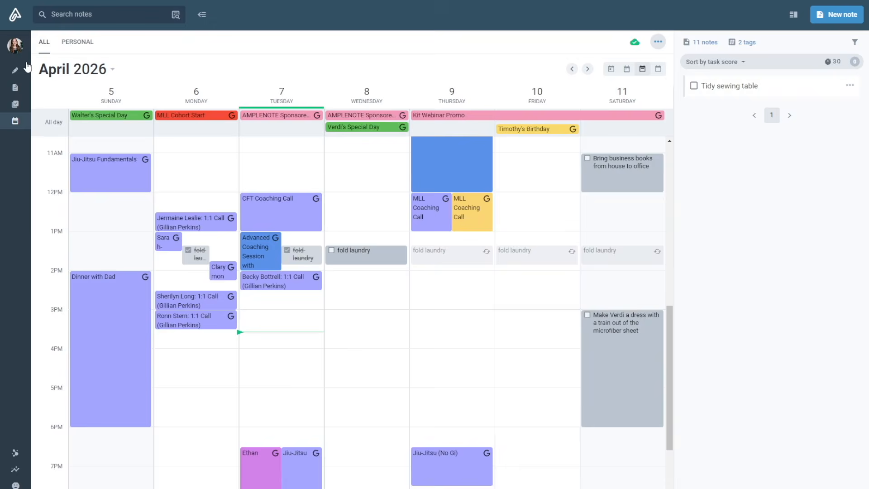
Step: Schedule the "Tidy sewing table" task in next week's calendar on Saturday, April 18, from 2 PM to 3 PM
left_click(16, 72)
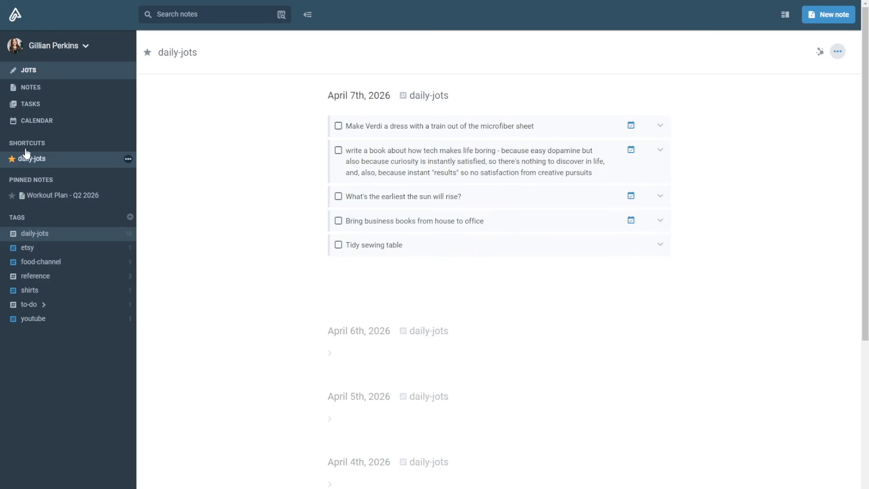
left_click(44, 121)
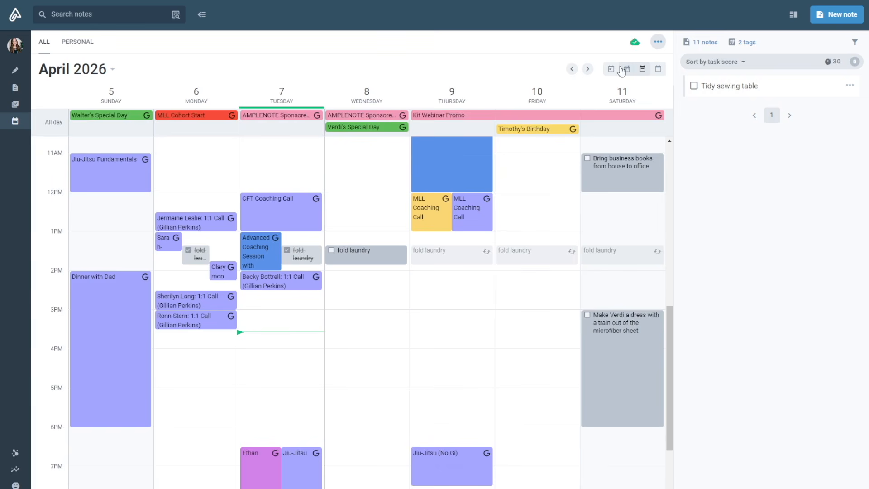
left_click(587, 69)
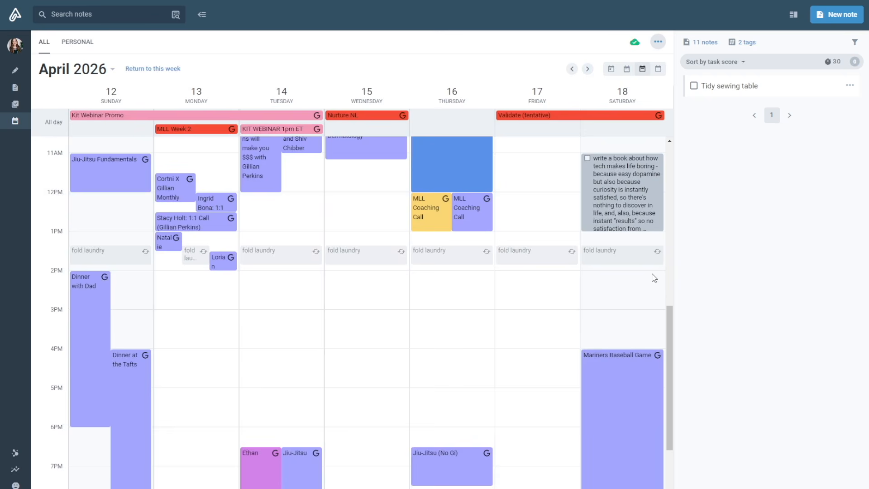
scroll(654, 277, "up", 5)
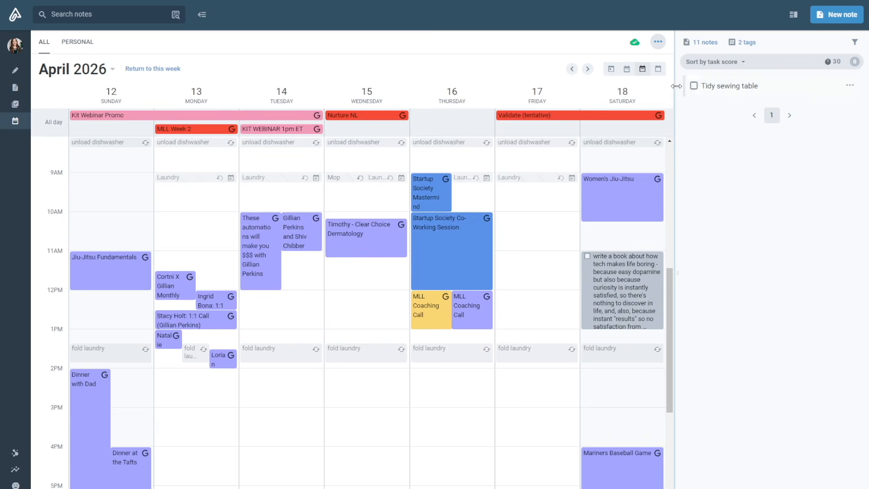
left_click_drag(679, 85, 598, 406)
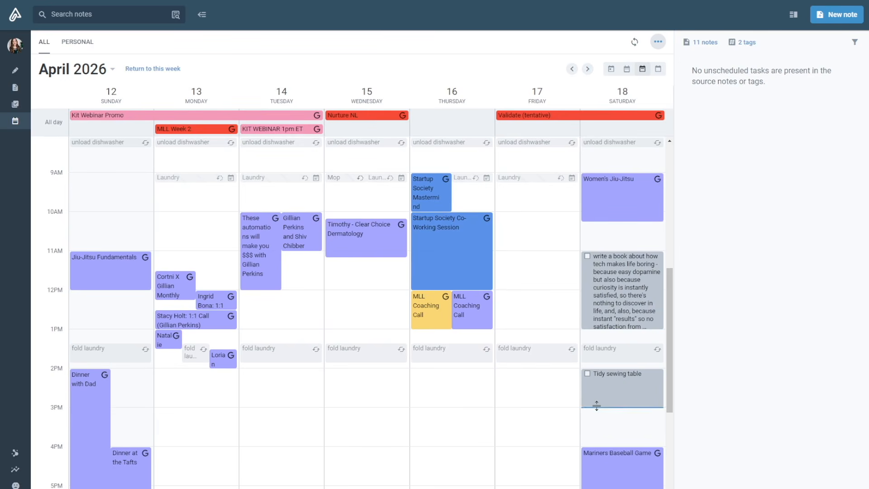
Step: Extract the full text of the write-a-book task in the April 7th jot to a new note named "Book: Why Life Is Boring"
left_click(16, 72)
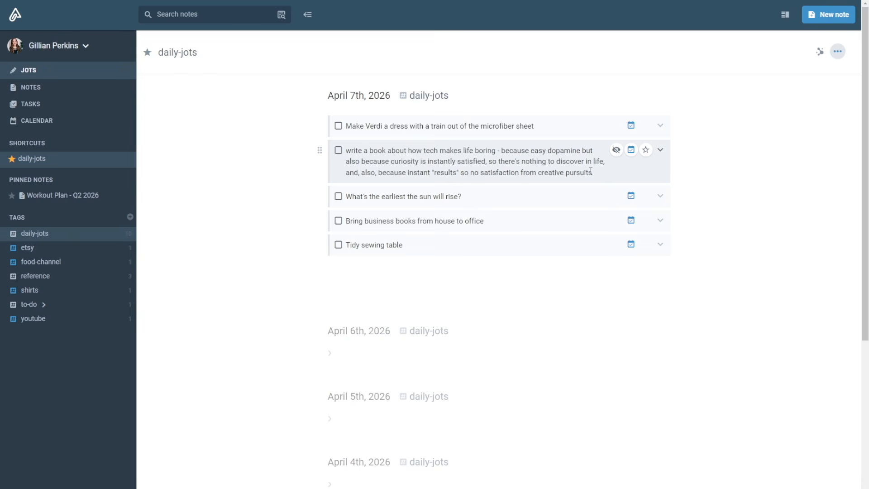
scroll(603, 173, "down", 1)
left_click(779, 404)
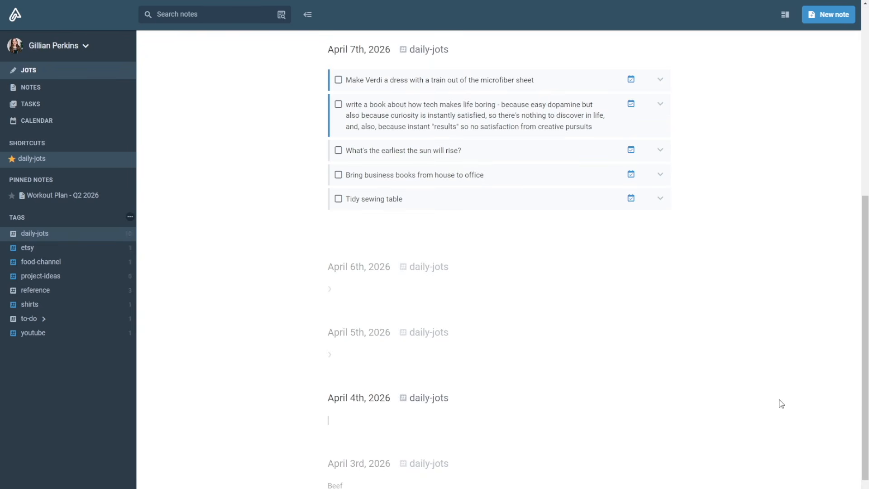
left_click(348, 46)
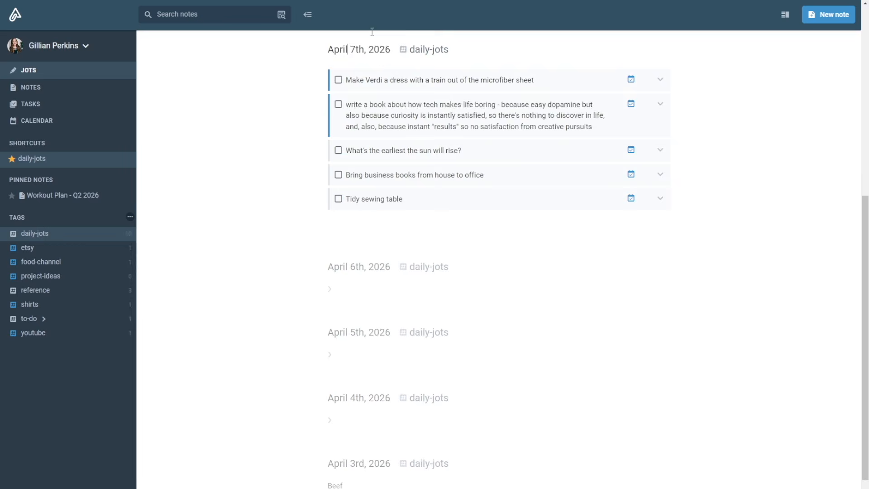
triple_click(516, 116)
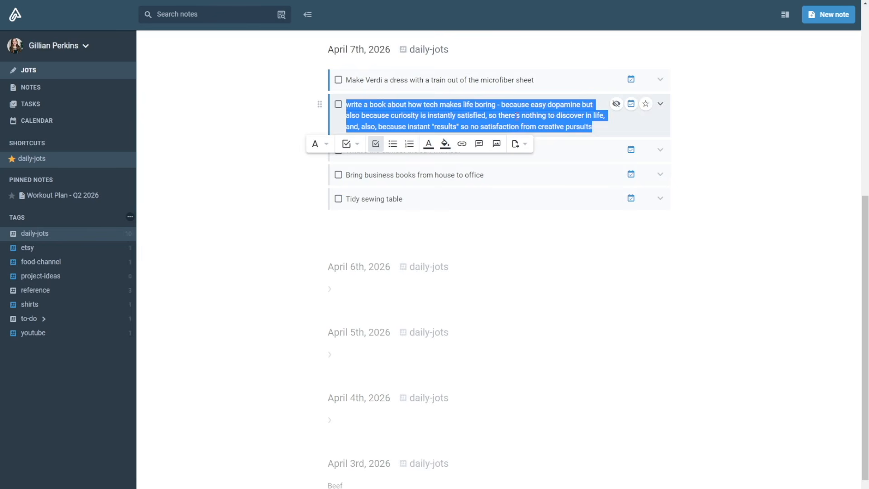
left_click(518, 144)
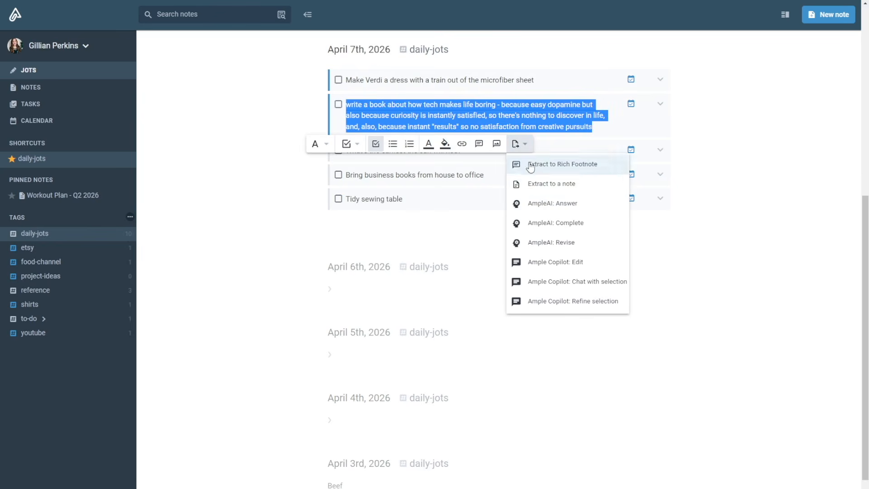
left_click(536, 186)
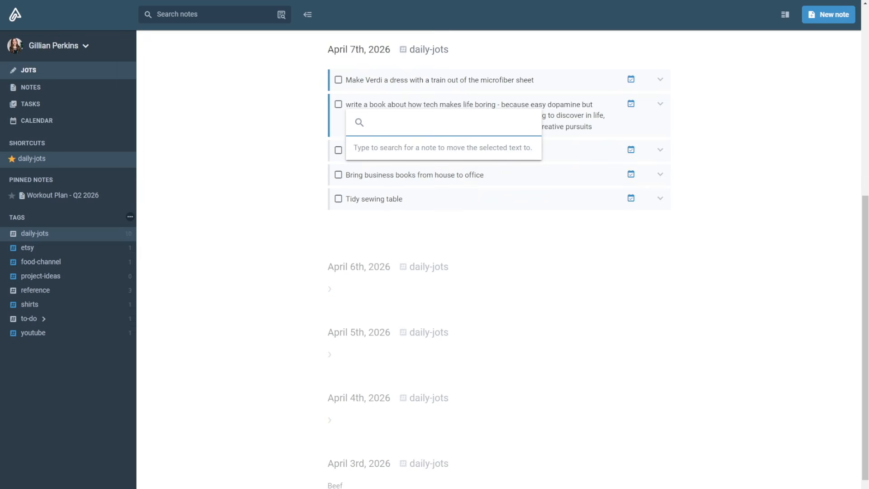
type("Book")
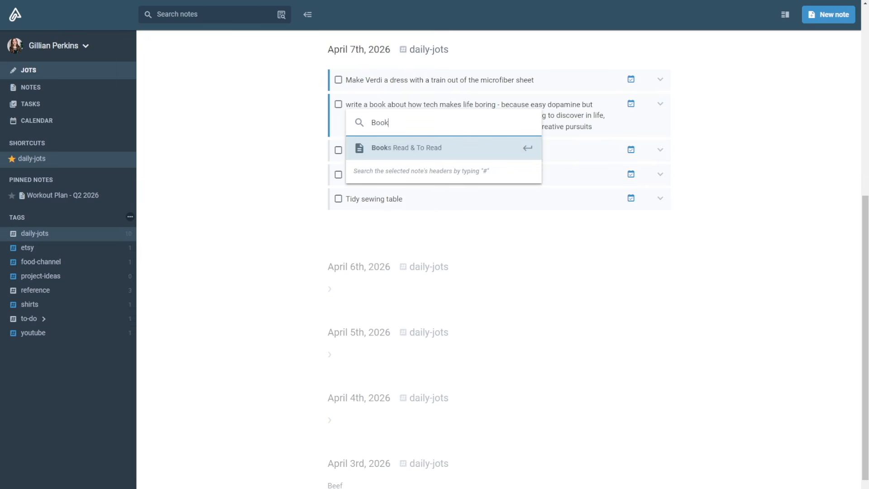
type(": Why ")
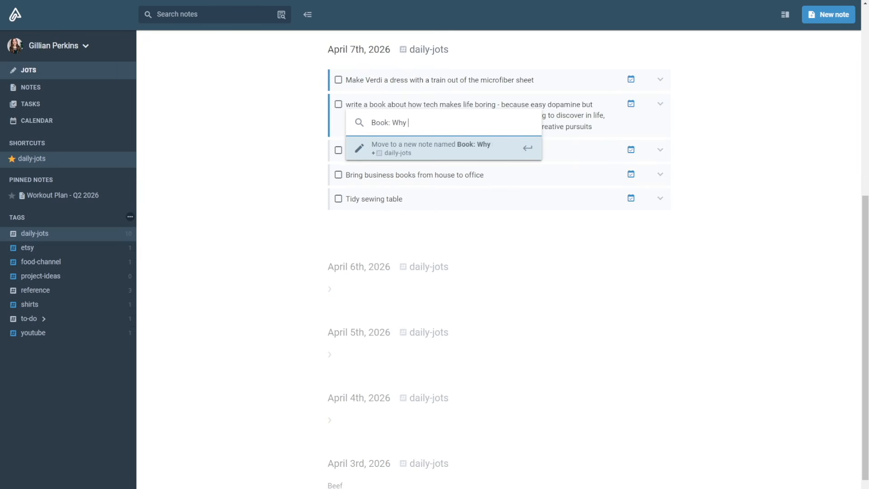
type("Life Is Boring")
key("Return")
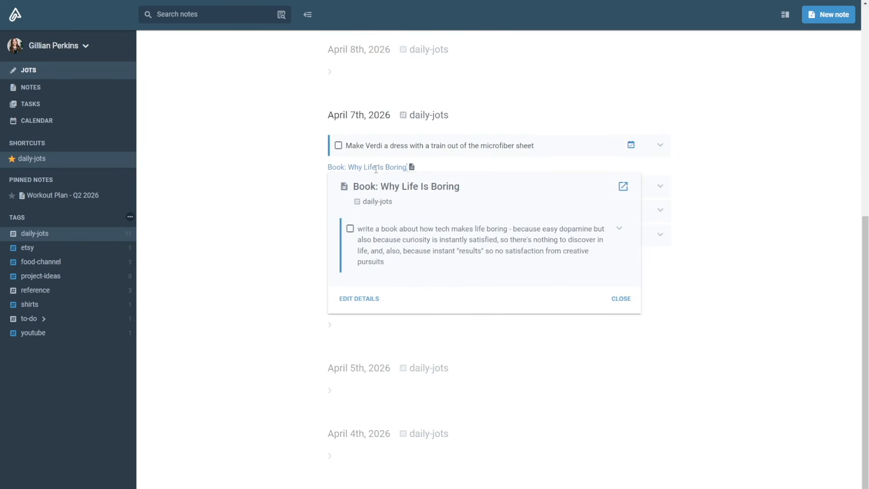
left_click(623, 301)
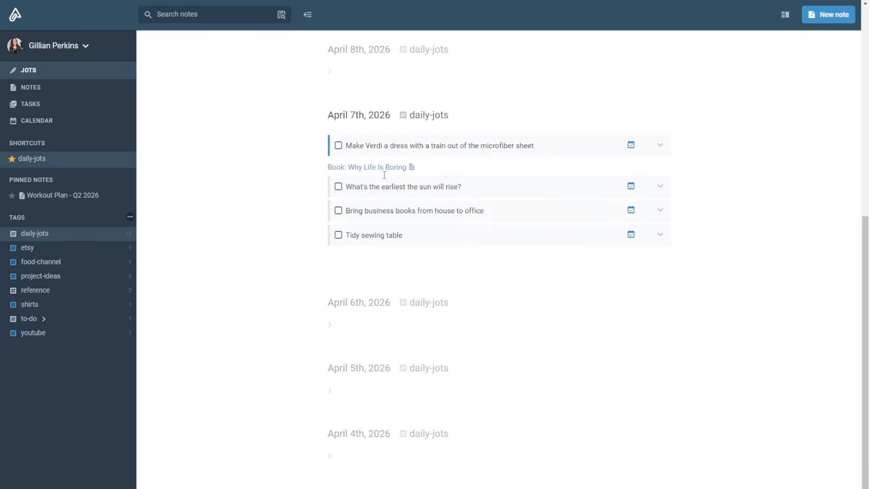
Step: Open the "Book: Why Life is Boring" note from the notes list and start an empty bulleted list below its text
mouse_move(385, 169)
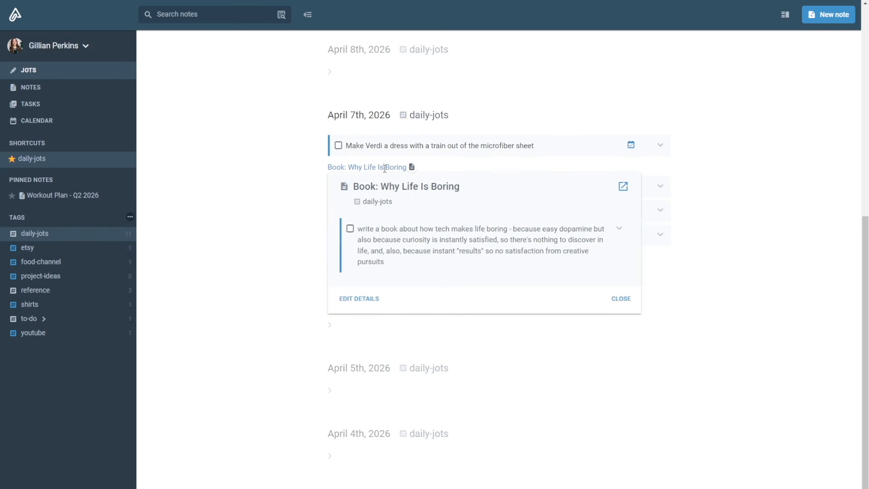
left_click(623, 186)
left_click(33, 90)
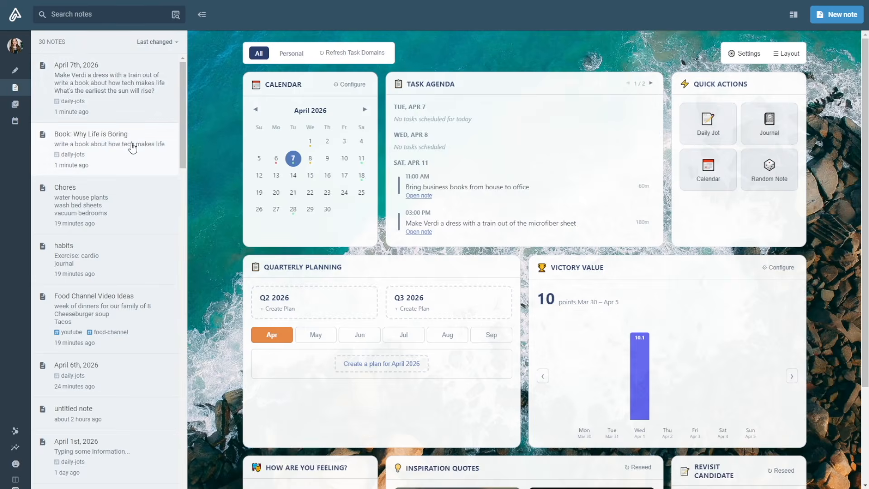
left_click(132, 148)
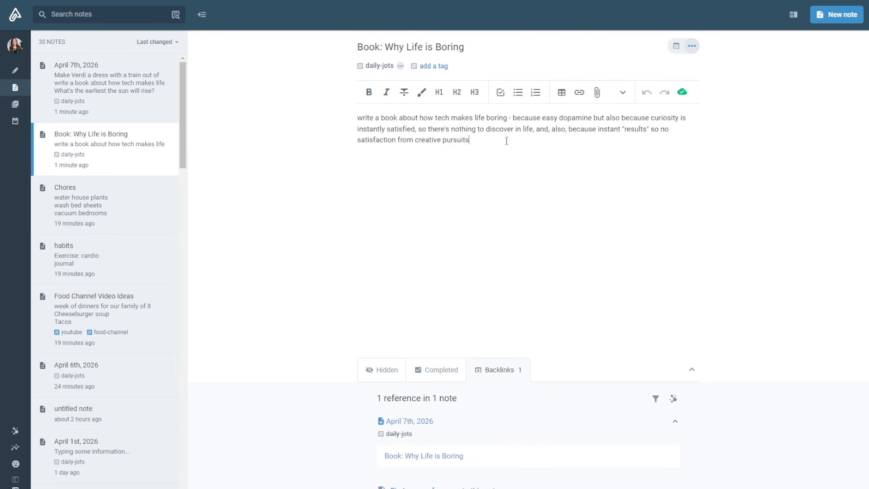
key("Return")
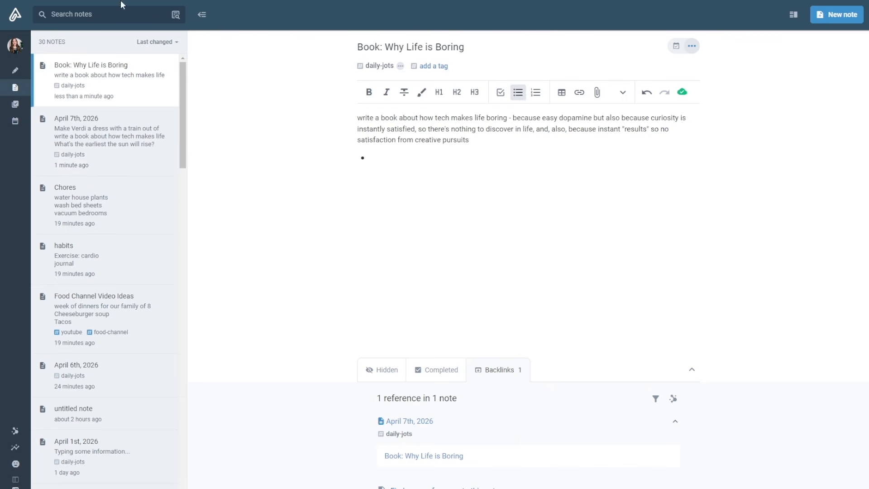
Step: Add the tag "project-ideas" to the "Book: Why Life is Boring" note
left_click(428, 65)
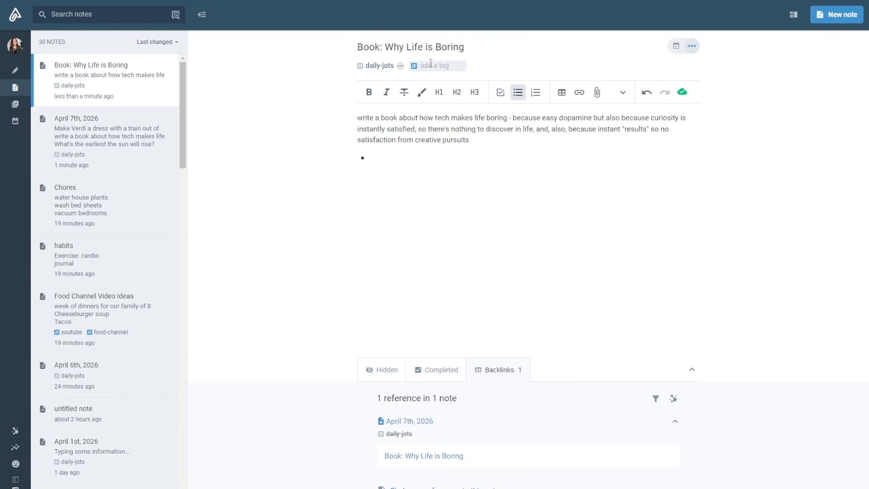
type("idea")
key("BackSpace")
key("BackSpace")
key("BackSpace")
key("BackSpace")
type("p")
type("t-idea")
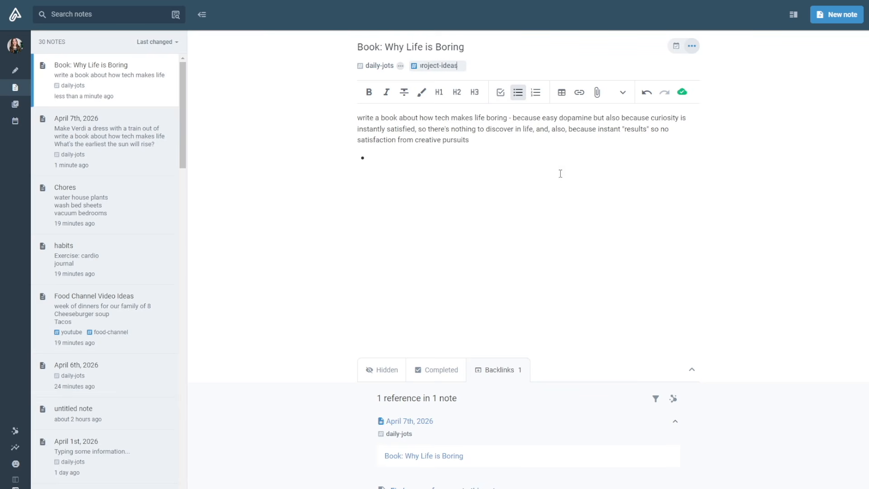
left_click(561, 173)
type("s")
key("Return")
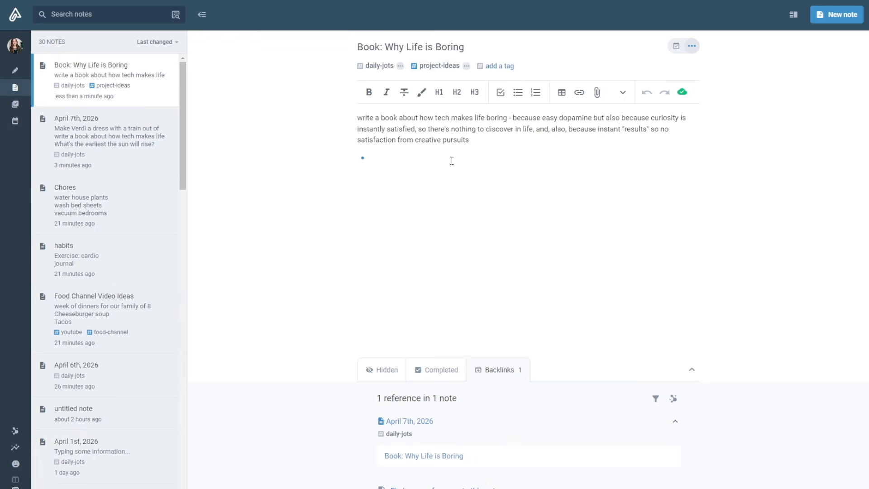
Step: Filter the notes by the project-ideas tag, and replace the empty bullet in the book note with the checkbox task "draft chapter 1"
left_click(436, 67)
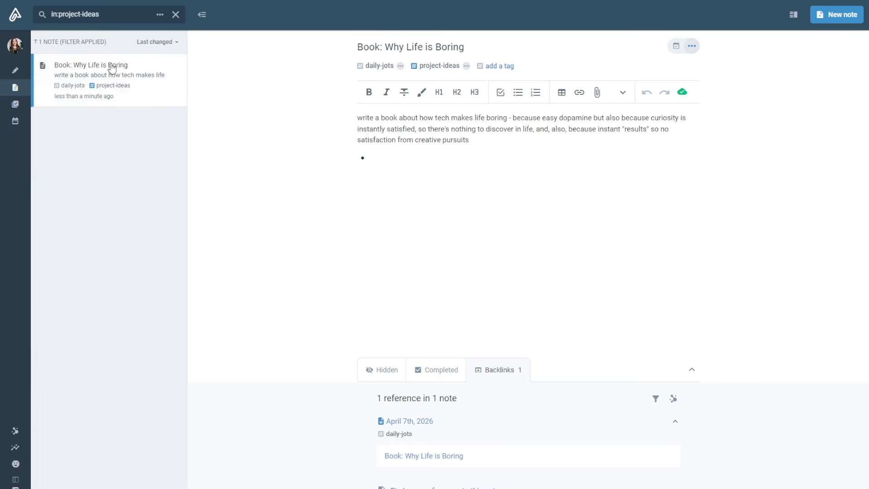
left_click(454, 160)
key("BackSpace")
type("[]")
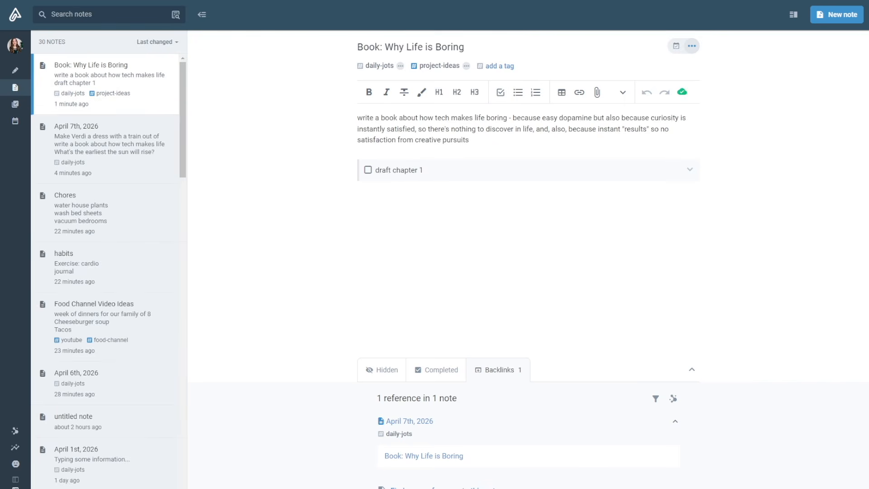
Step: Filter all open tasks to the "Book: Why Life is Boring" note, and view them under the project-ideas tag and the daily-jots tag
left_click(13, 106)
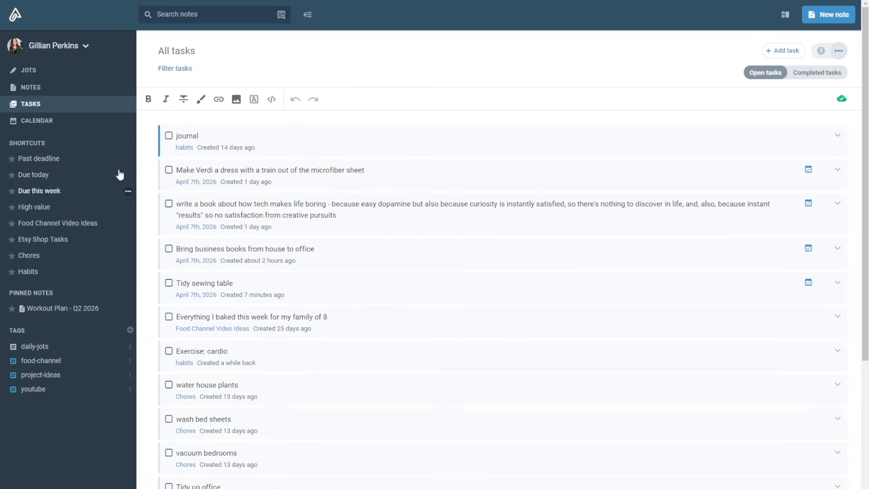
left_click(172, 74)
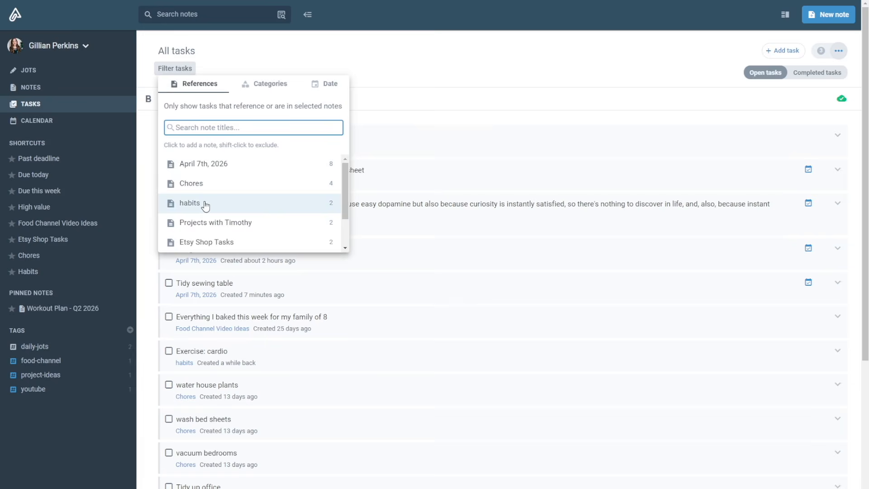
scroll(205, 208, "down", 2)
left_click(228, 241)
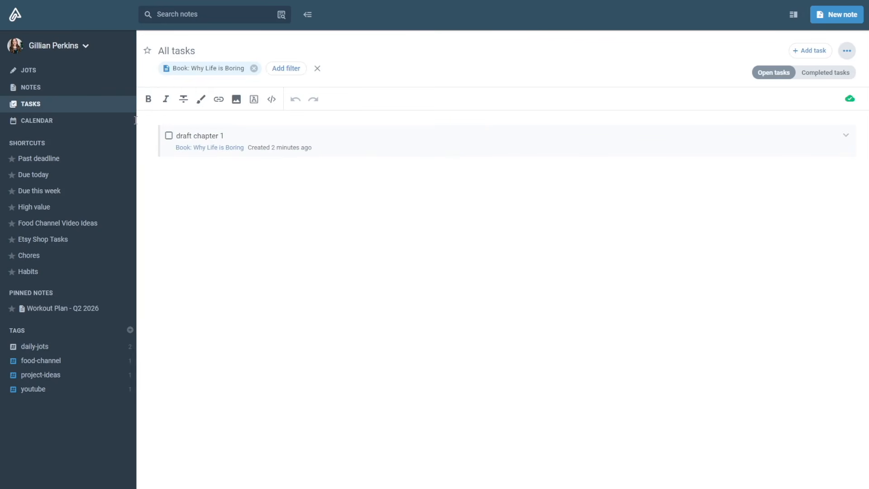
left_click(50, 382)
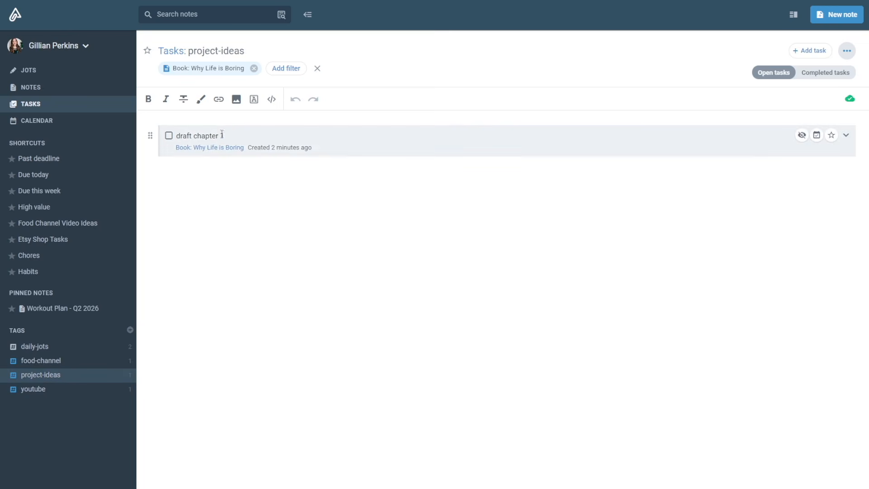
left_click(45, 351)
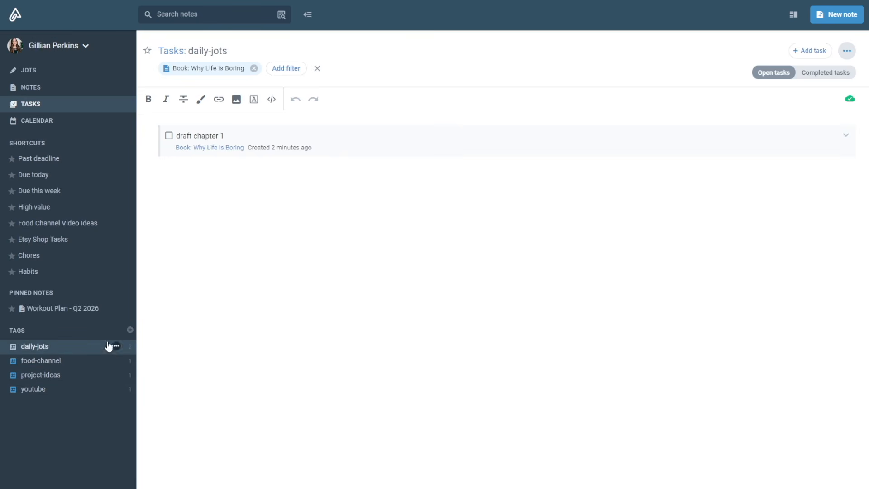
Step: Schedule the "draft chapter 1" task on Saturday, April 11, in the calendar's month view
left_click(43, 122)
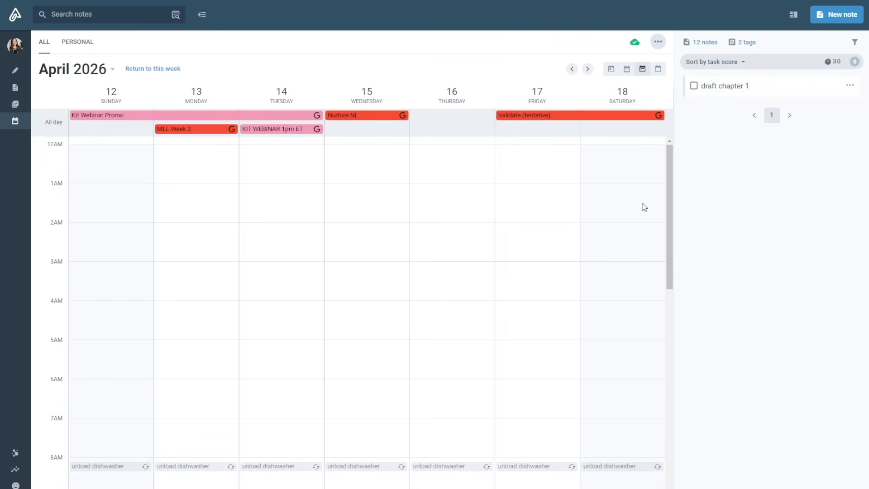
scroll(522, 270, "down", 6)
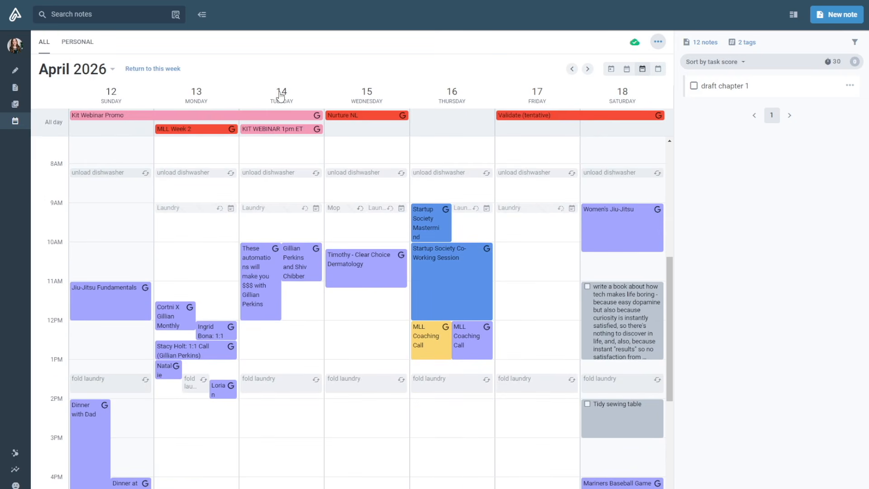
left_click(658, 69)
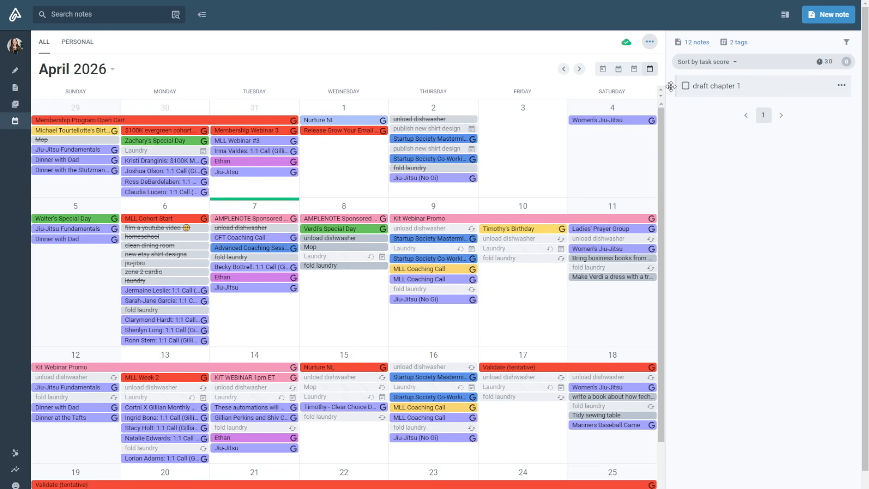
left_click_drag(671, 86, 591, 303)
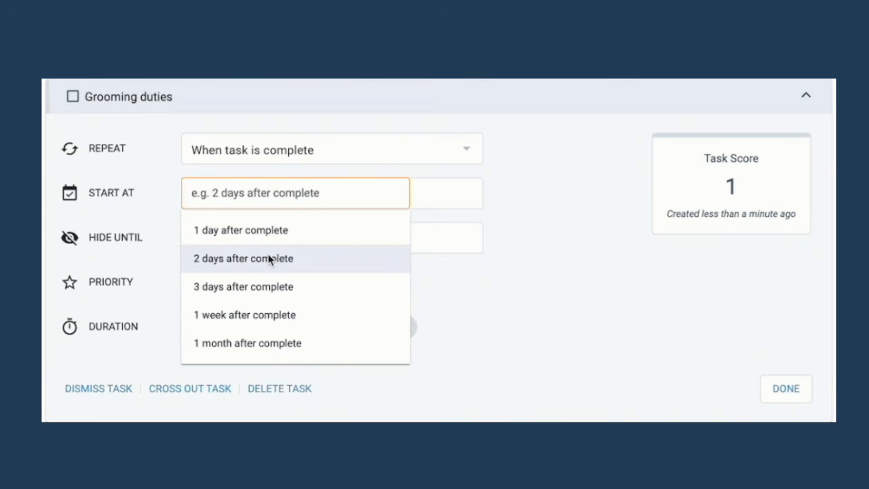
Step: Set the repeating "Grooming duties" task to start 2 days after complete and stay hidden until the day the task is due
left_click(269, 258)
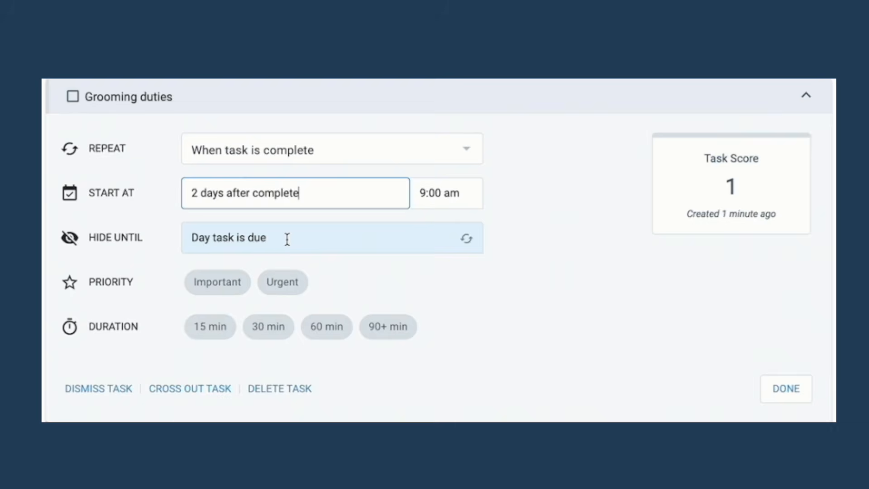
left_click(287, 239)
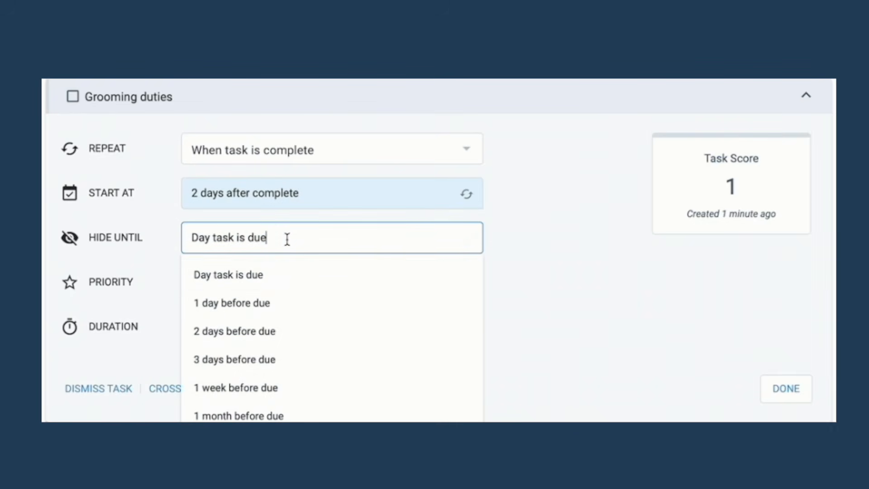
left_click(264, 277)
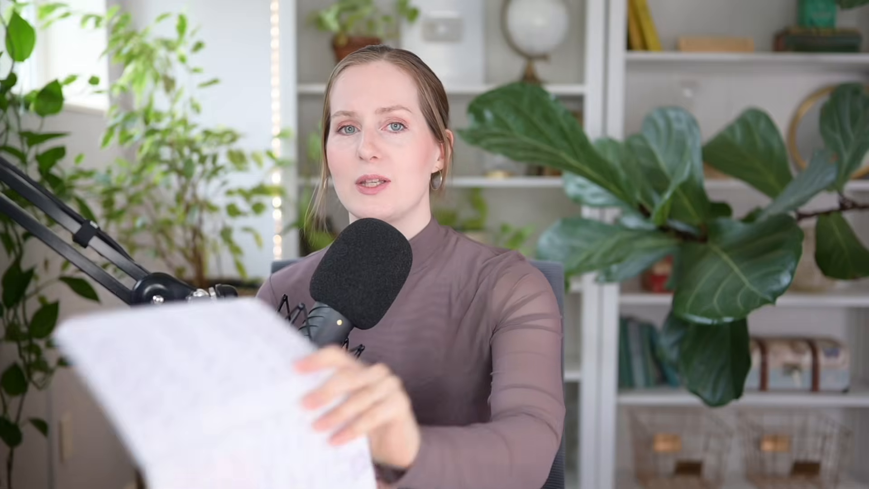